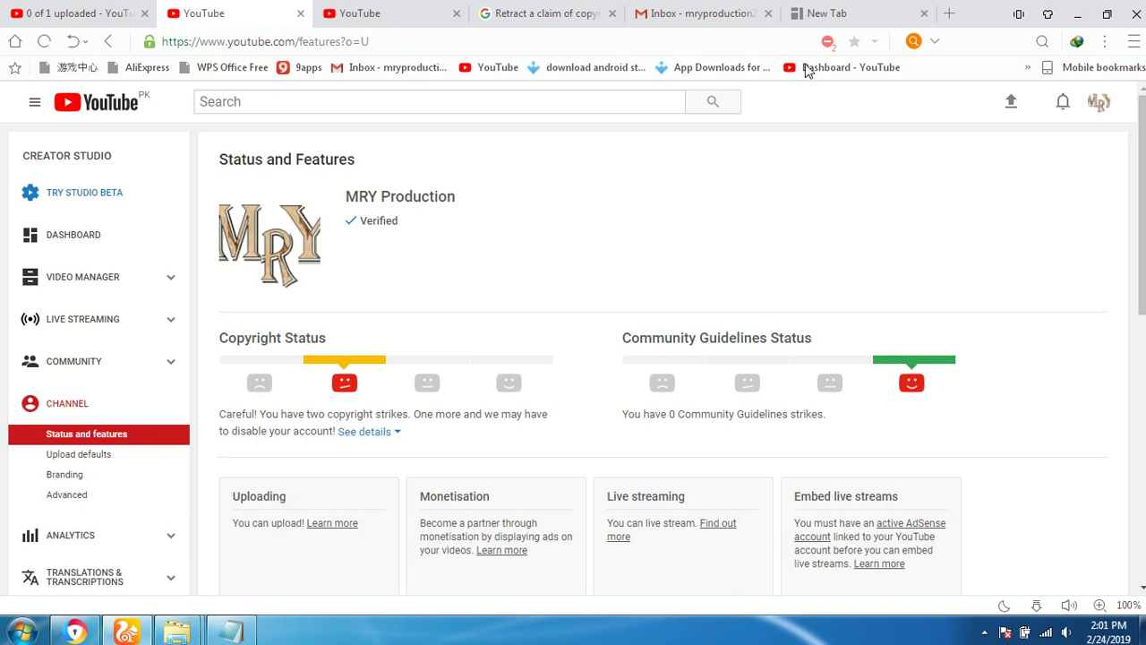
Open YouTube in the empty browser tab and go to the channel's Status and Features page in Creator Studio.
{"action": "left_click", "coordinate": [826, 16]}
{"action": "left_click", "coordinate": [876, 400]}
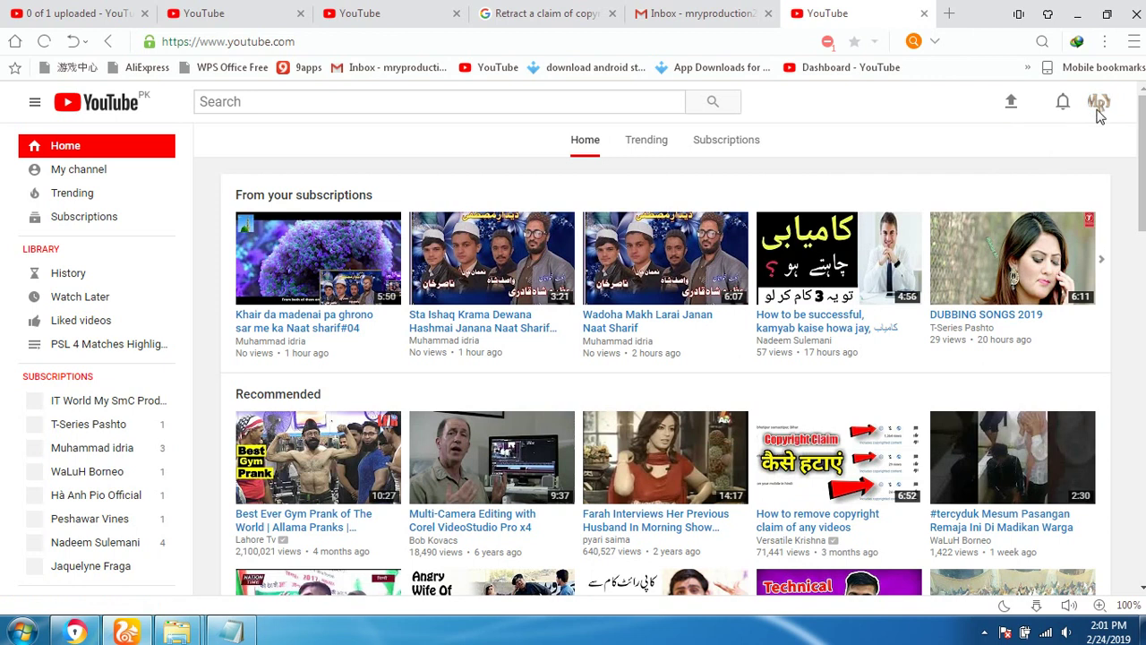
{"action": "left_click", "coordinate": [1096, 104]}
{"action": "left_click", "coordinate": [1004, 224]}
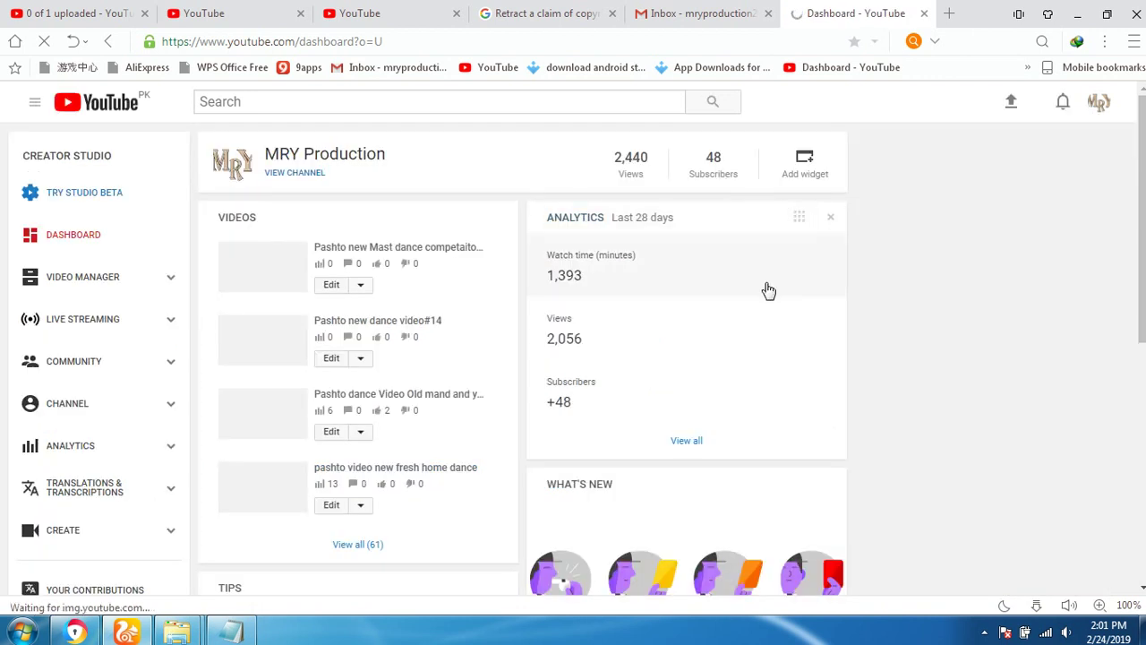
{"action": "left_click", "coordinate": [99, 413]}
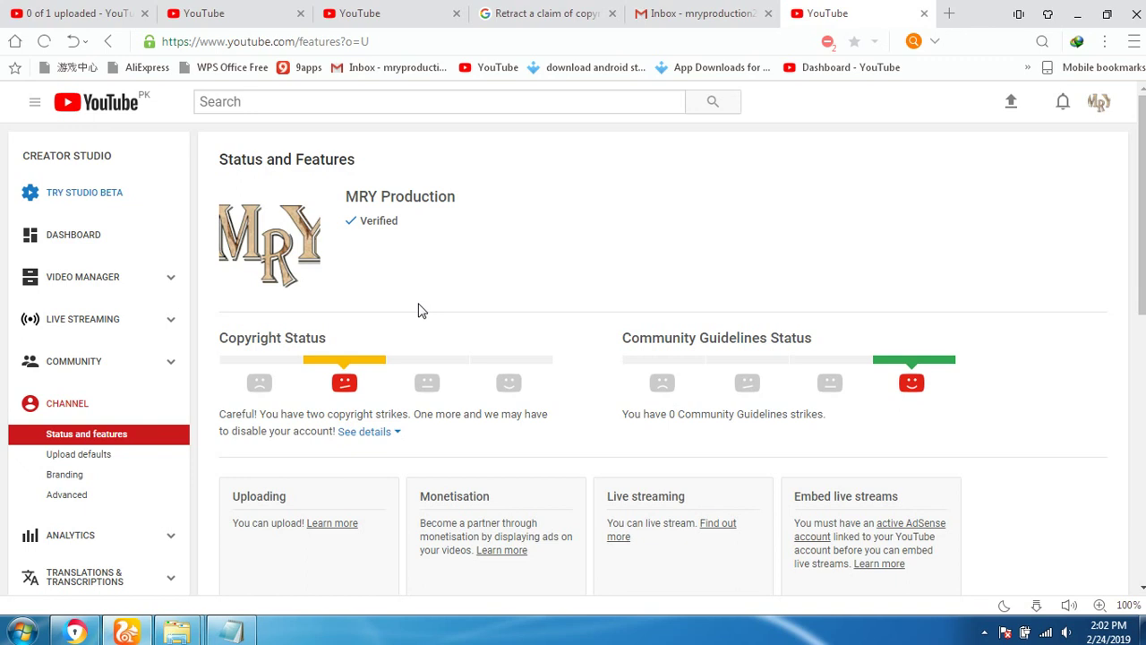
Expand the copyright strike details on the Status and Features page and review the listed strikes.
{"action": "left_click", "coordinate": [399, 434]}
{"action": "scroll", "coordinate": [465, 446], "scroll_direction": "down", "scroll_amount": 1}
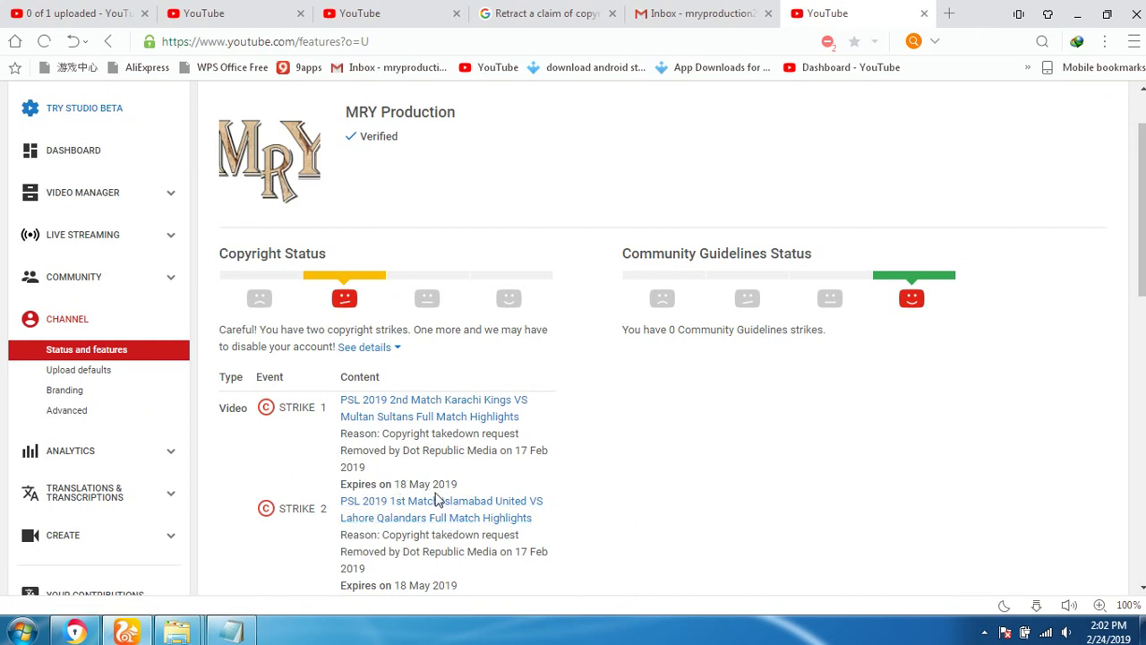
{"action": "scroll", "coordinate": [447, 488], "scroll_direction": "up", "scroll_amount": 1}
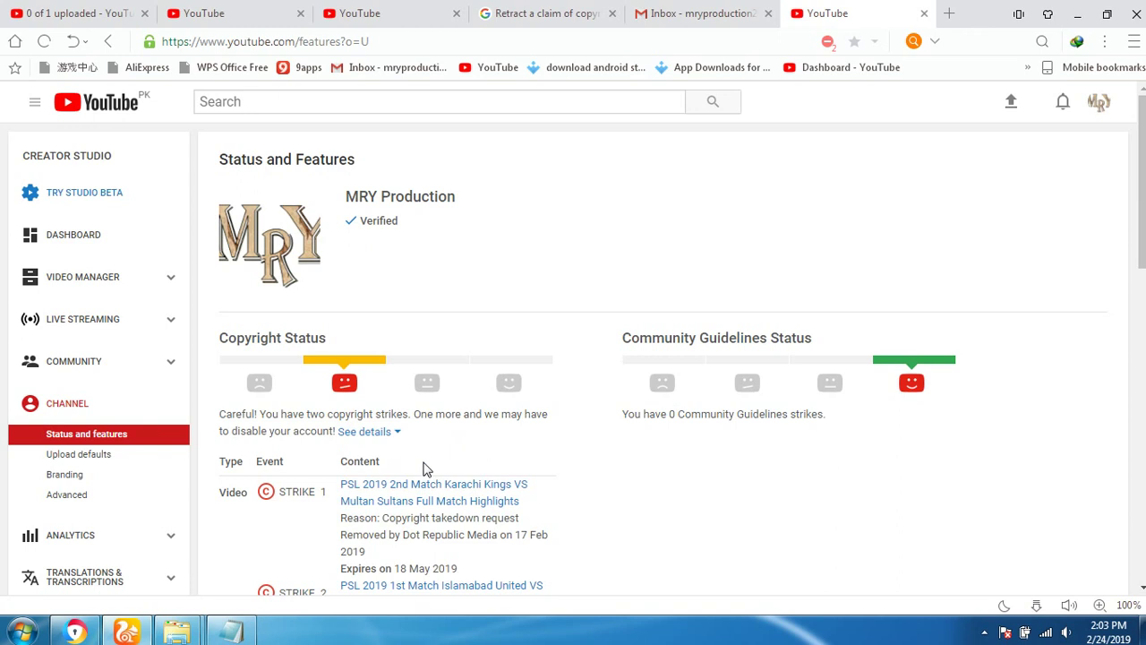
{"action": "scroll", "coordinate": [464, 473], "scroll_direction": "down", "scroll_amount": 1}
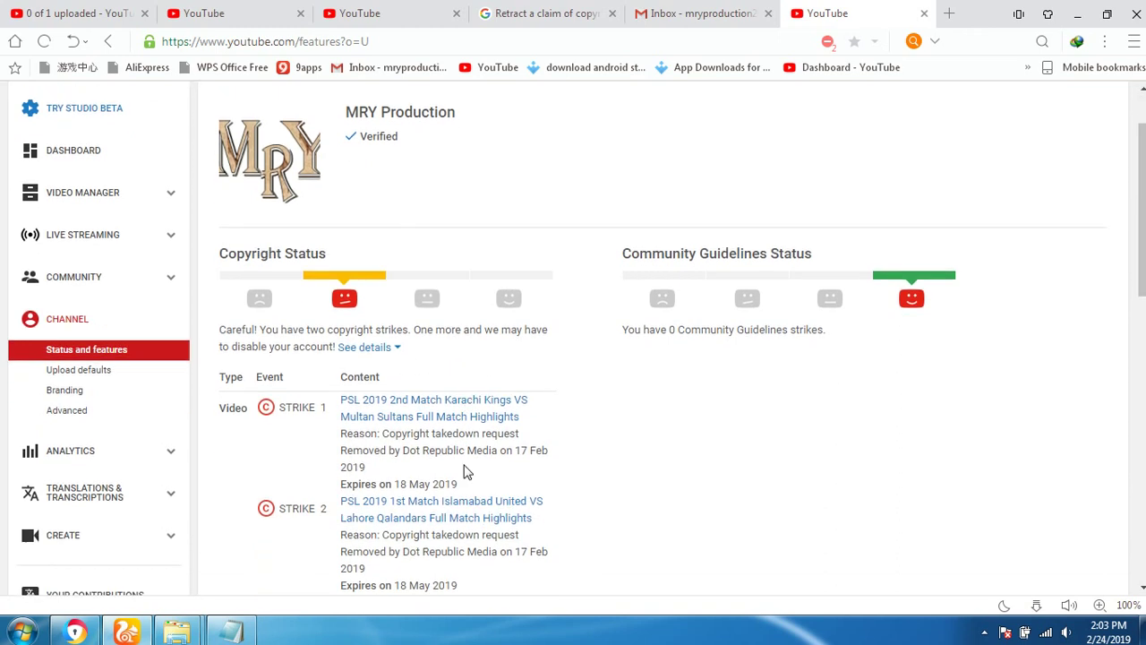
Open the takedown notice for the PSL 2019 2nd Match Karachi Kings VS Multan Sultans video and request a retraction.
{"action": "left_click", "coordinate": [471, 410]}
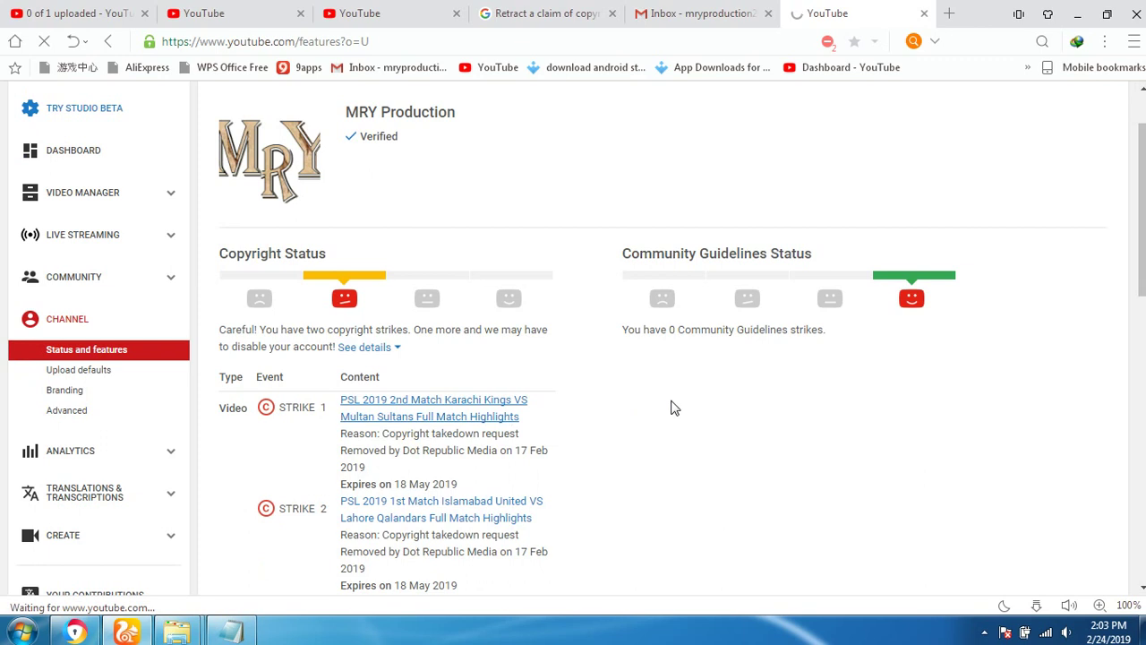
{"action": "scroll", "coordinate": [665, 396], "scroll_direction": "down", "scroll_amount": 3}
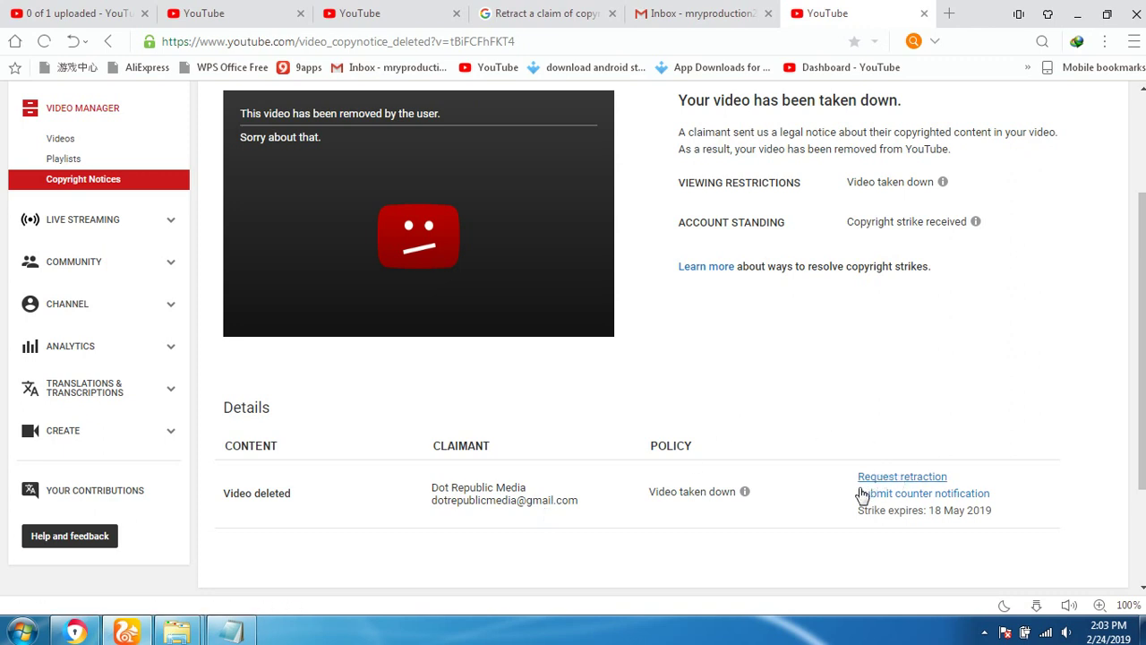
{"action": "left_click", "coordinate": [915, 484]}
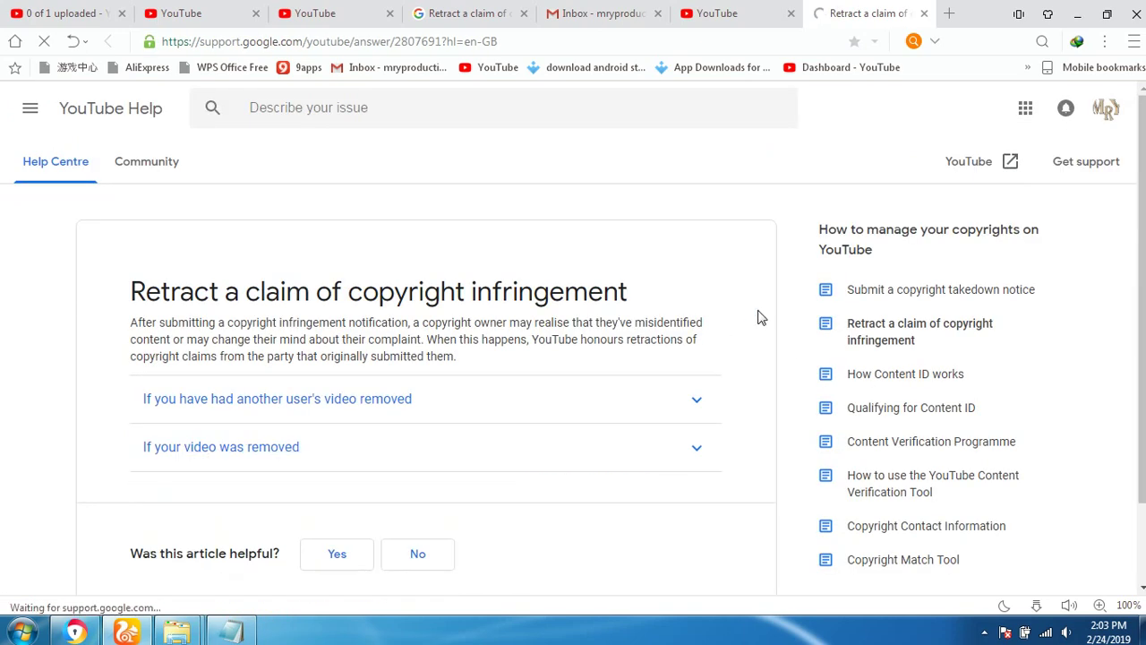
Expand the help section "If you have had another user's video removed" and copy YouTube's copyright email address from it.
{"action": "left_click", "coordinate": [693, 405]}
{"action": "scroll", "coordinate": [692, 406], "scroll_direction": "down", "scroll_amount": 2}
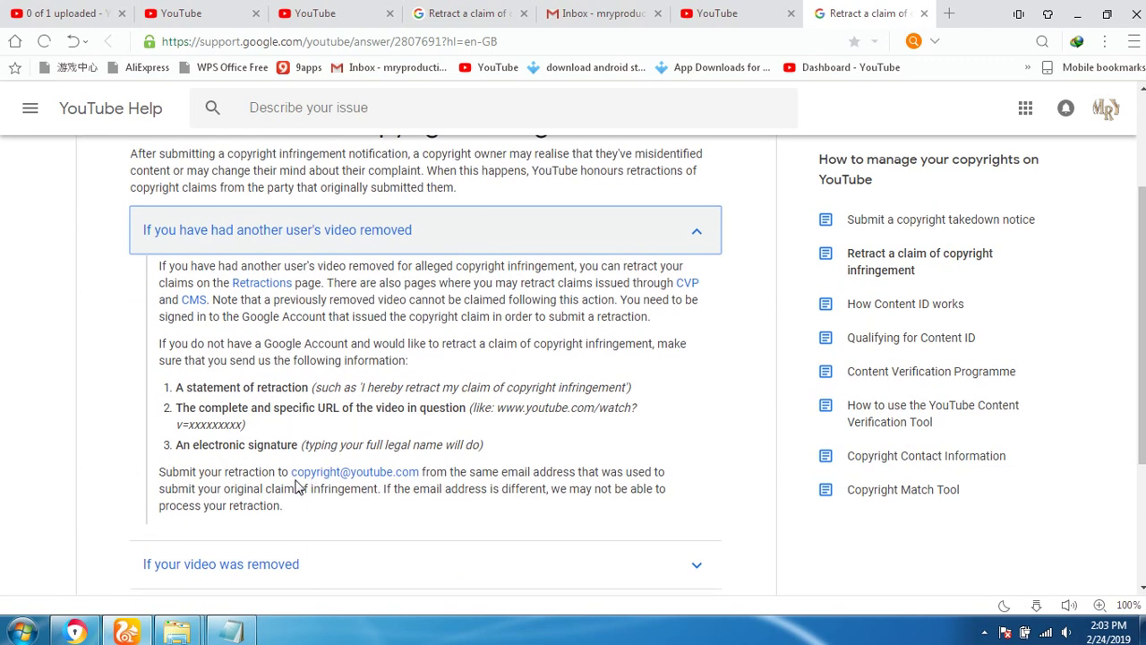
{"action": "left_click_drag", "start_coordinate": [286, 471], "coordinate": [421, 471]}
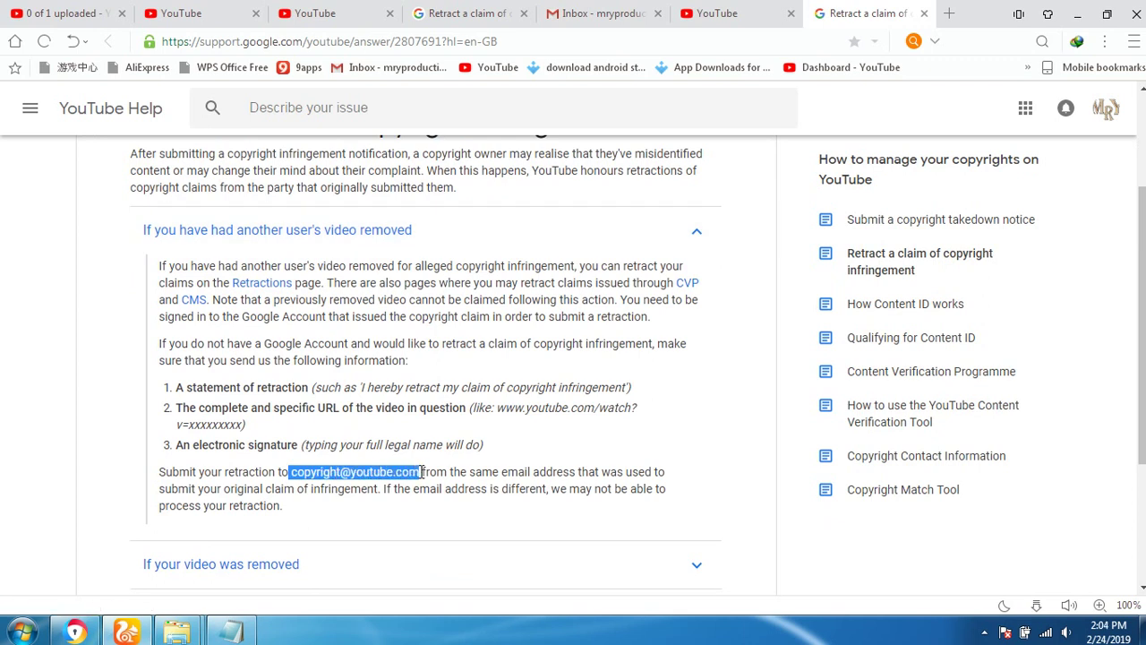
{"action": "right_click", "coordinate": [402, 477]}
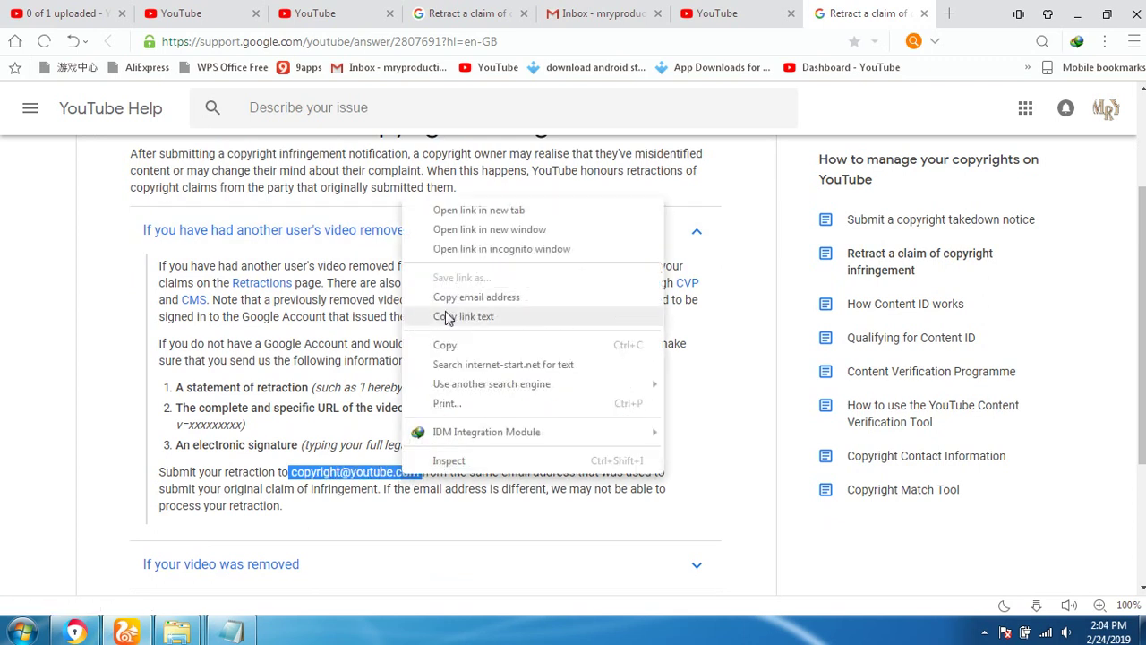
{"action": "left_click", "coordinate": [452, 346]}
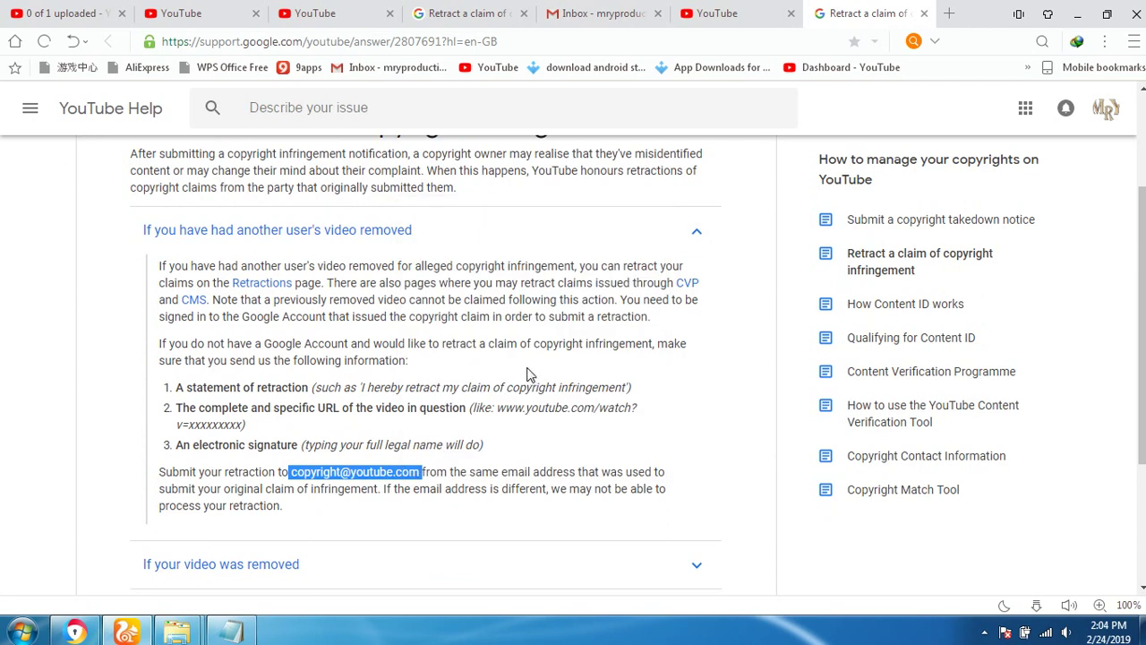
Switch to Gmail and paste the copied copyright email address as the new message's recipient.
{"action": "left_click", "coordinate": [600, 16]}
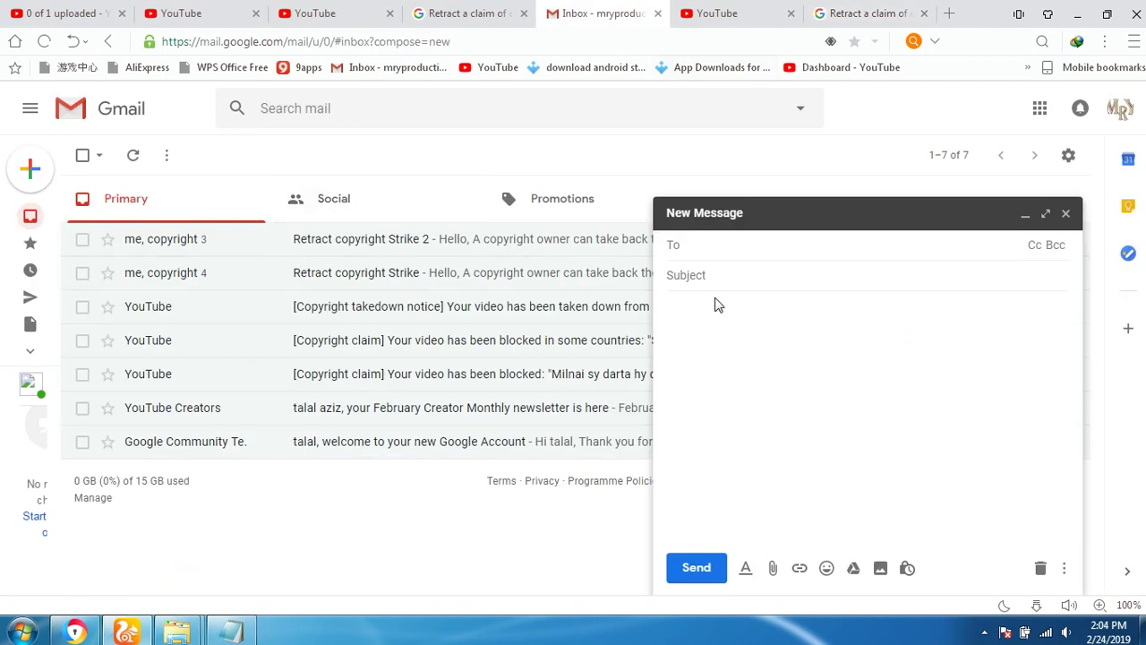
{"action": "right_click", "coordinate": [706, 243]}
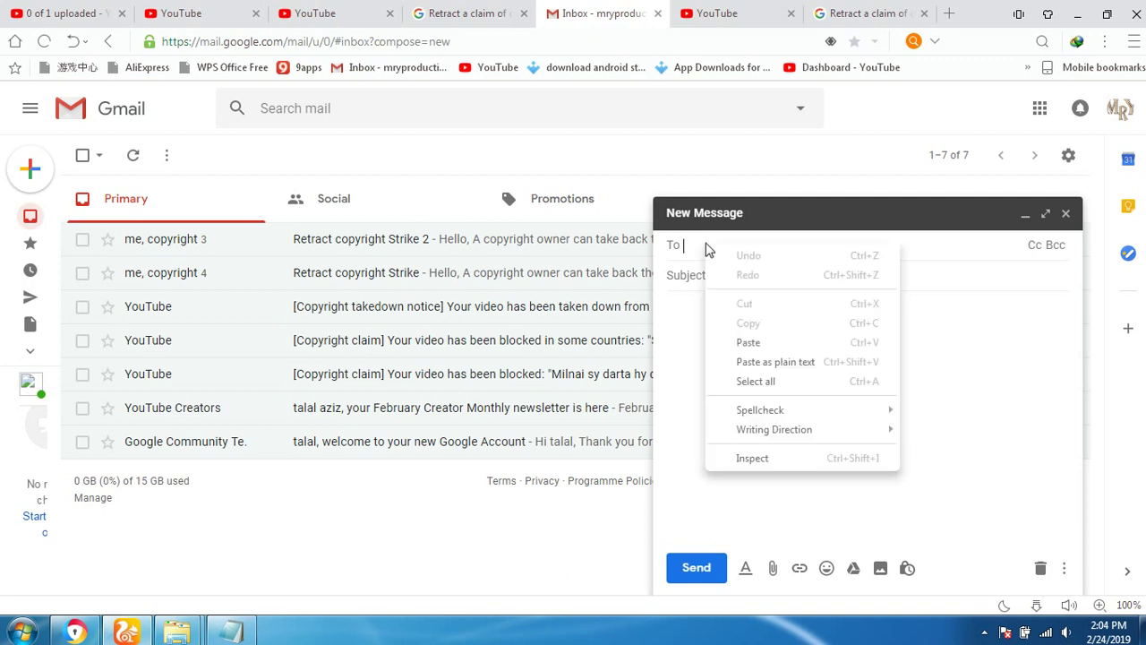
{"action": "left_click", "coordinate": [747, 343]}
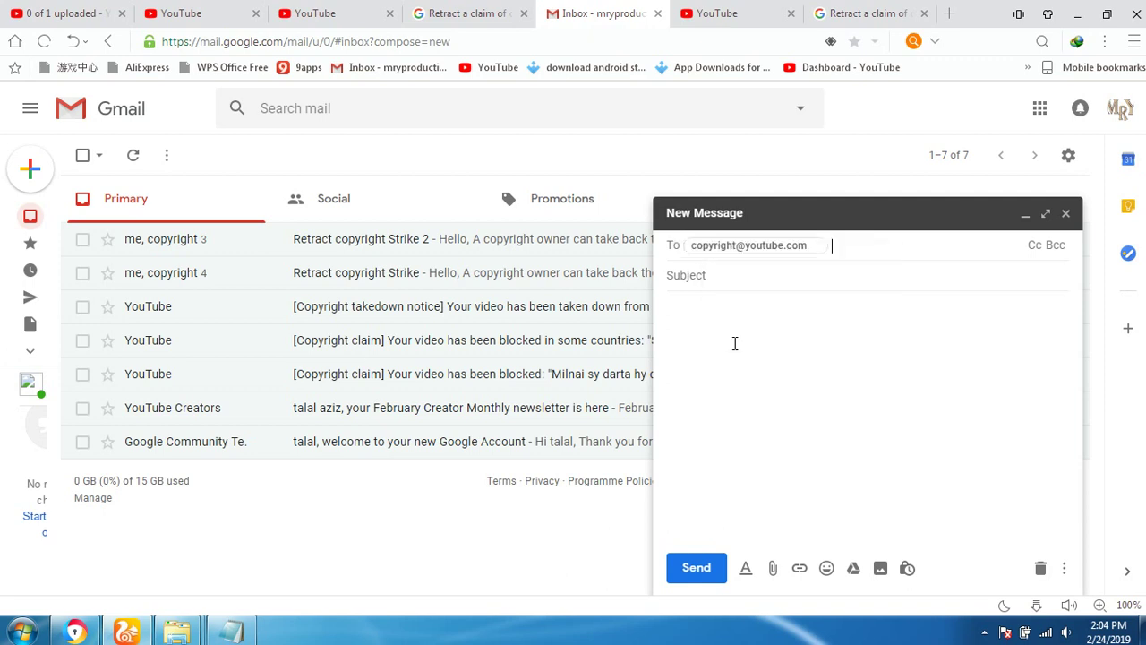
Copy "Retract copyright Strike" from the Copyright strike note in Notepad and paste it as the Gmail message's subject.
{"action": "left_click", "coordinate": [234, 630]}
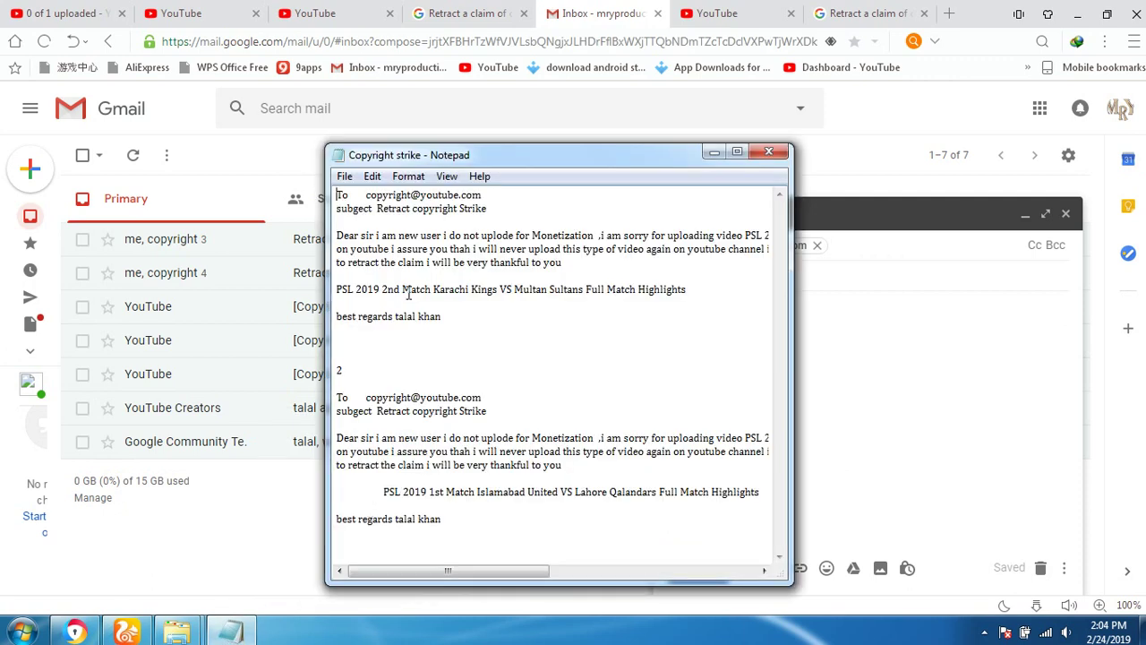
{"action": "left_click_drag", "start_coordinate": [375, 208], "coordinate": [465, 207]}
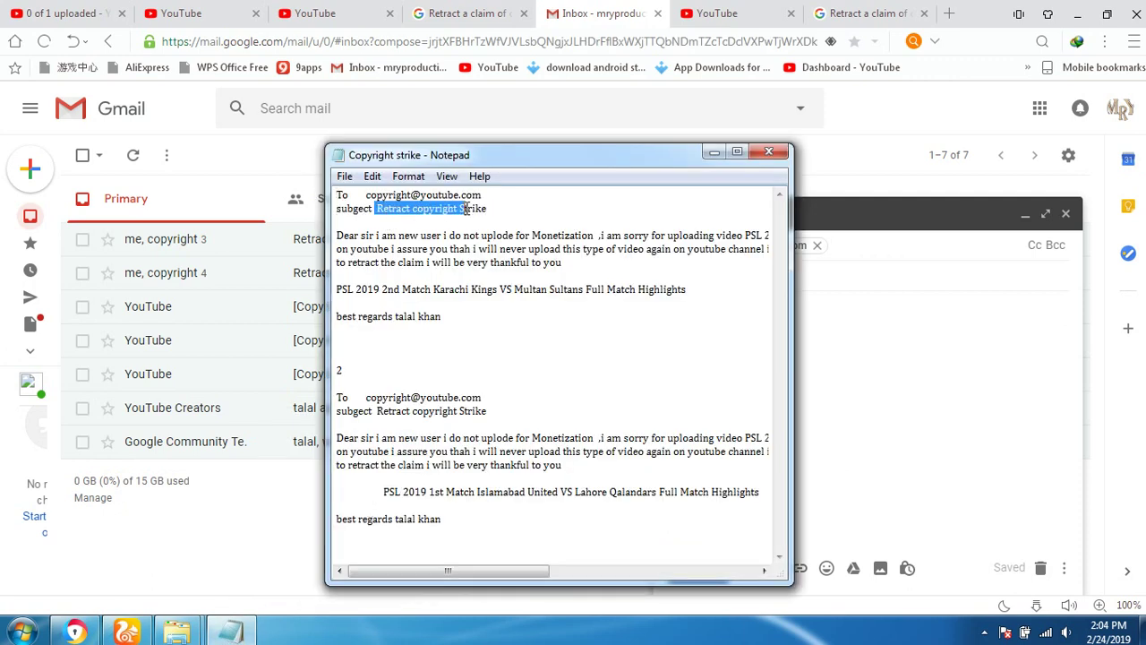
{"action": "left_click", "coordinate": [378, 208]}
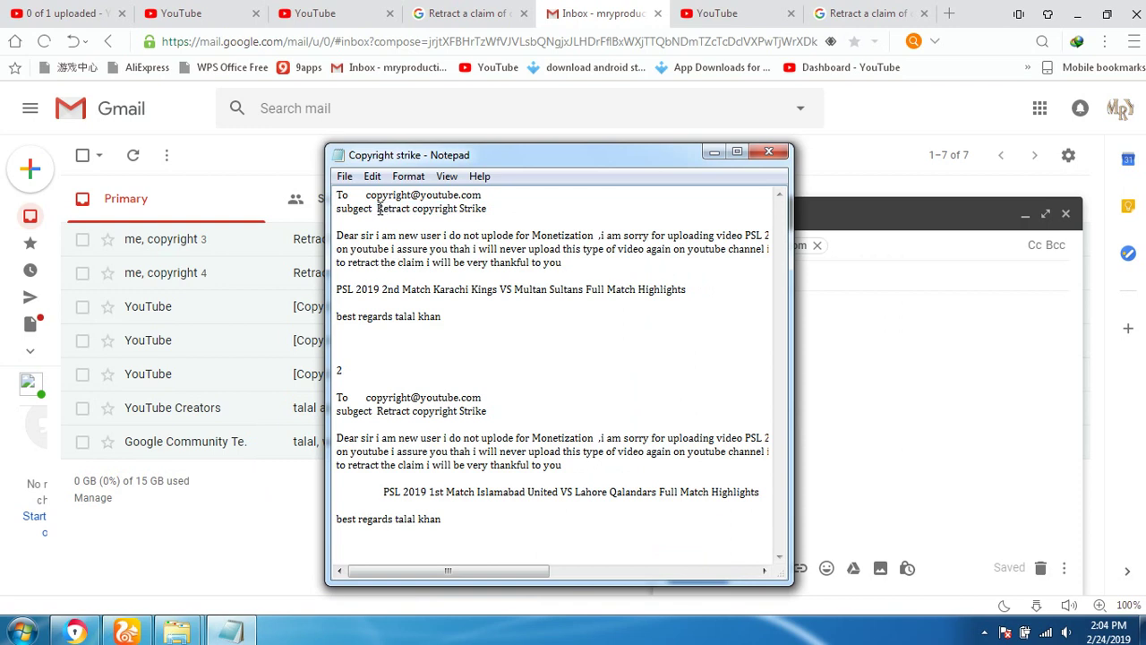
{"action": "left_click_drag", "start_coordinate": [378, 209], "coordinate": [493, 208]}
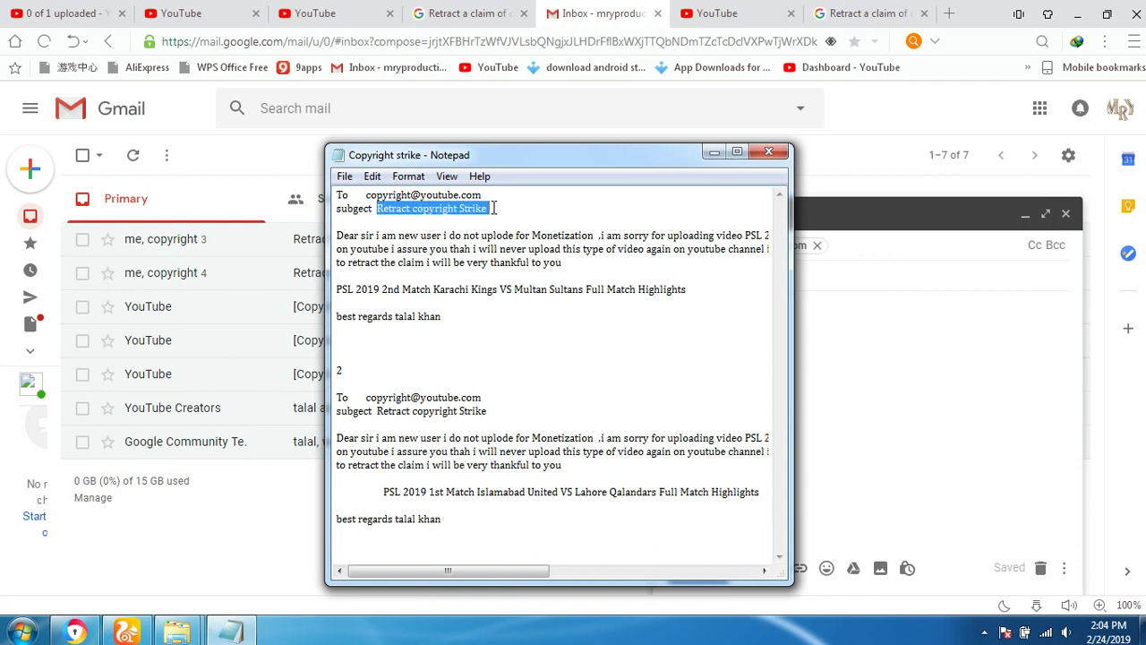
{"action": "right_click", "coordinate": [481, 207]}
{"action": "left_click", "coordinate": [520, 262]}
{"action": "left_click", "coordinate": [714, 156]}
{"action": "right_click", "coordinate": [730, 275]}
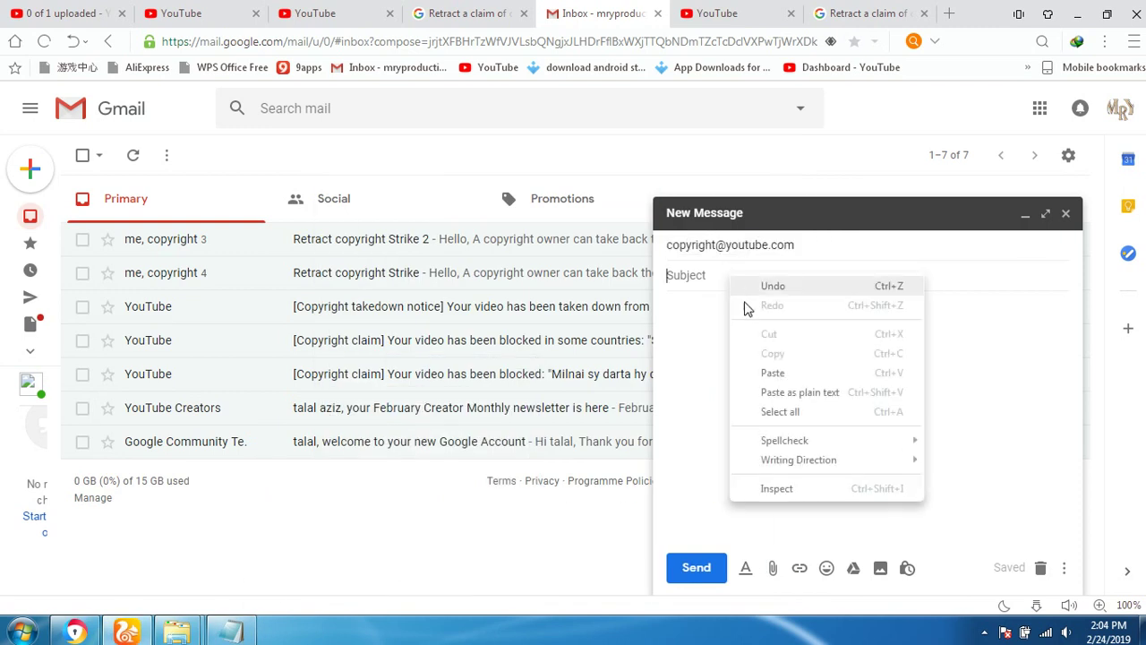
{"action": "left_click", "coordinate": [765, 374]}
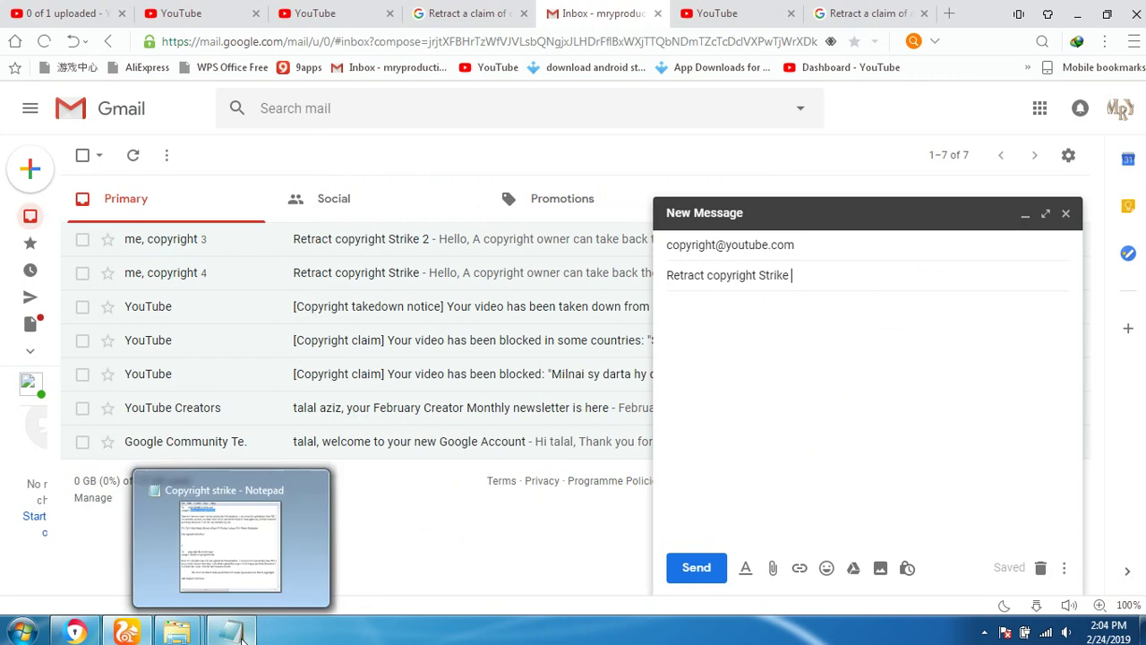
Switch back to the Copyright strike note in Notepad, maximize it and set its font size to 20.
{"action": "left_click", "coordinate": [338, 537]}
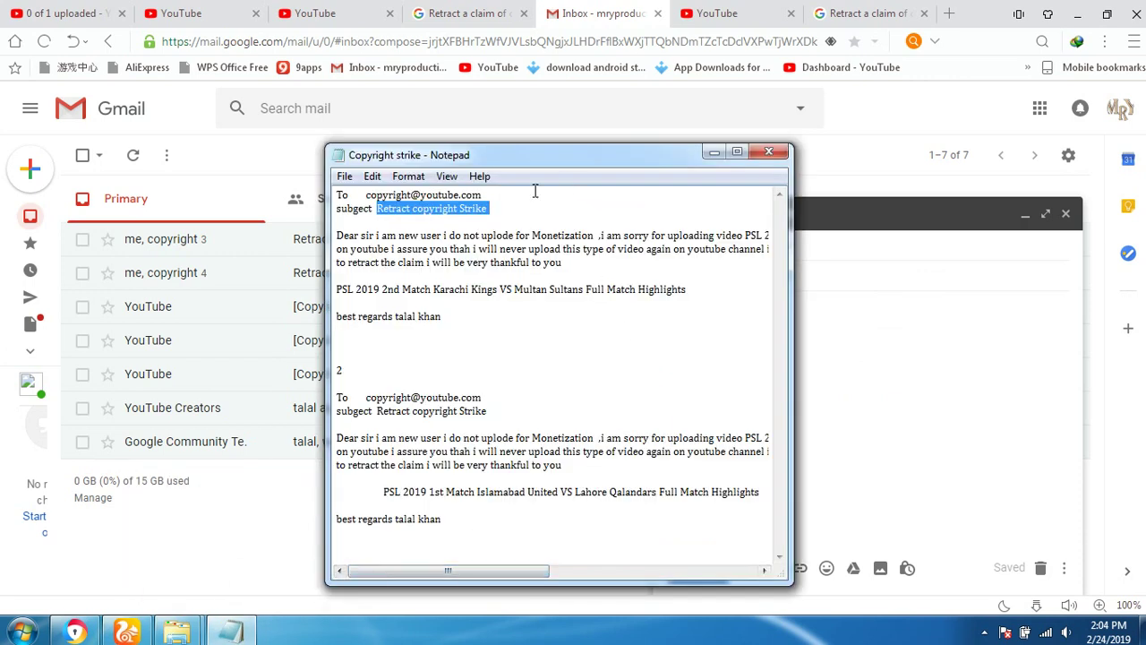
{"action": "double_click", "coordinate": [604, 153]}
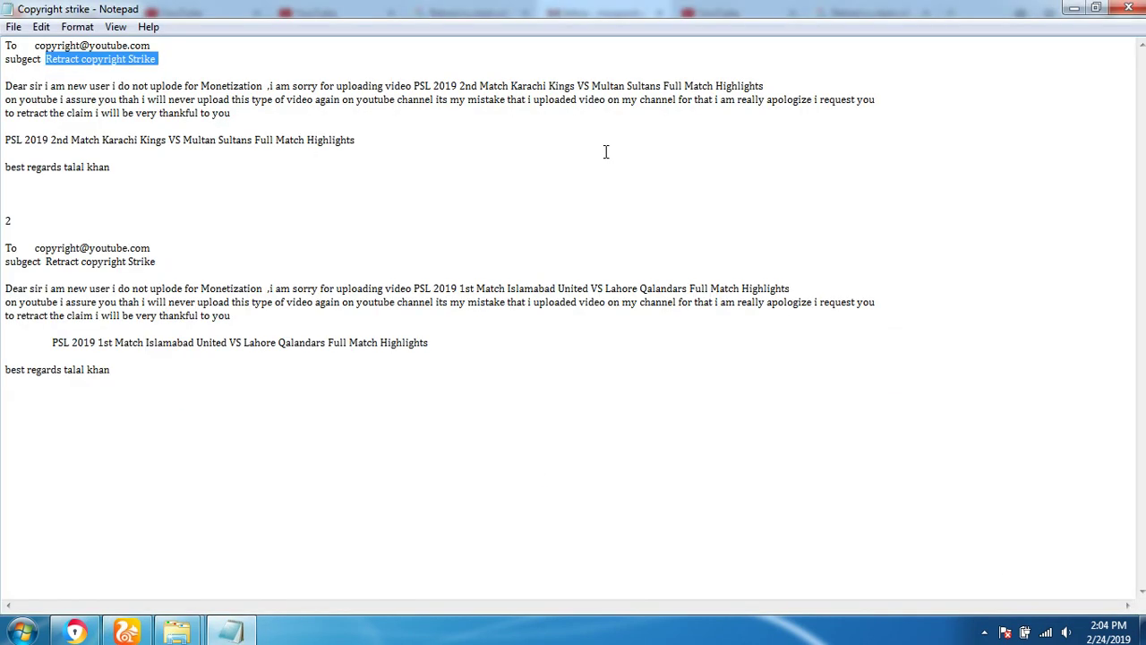
{"action": "left_click_drag", "start_coordinate": [4, 44], "coordinate": [113, 176]}
{"action": "left_click", "coordinate": [26, 86]}
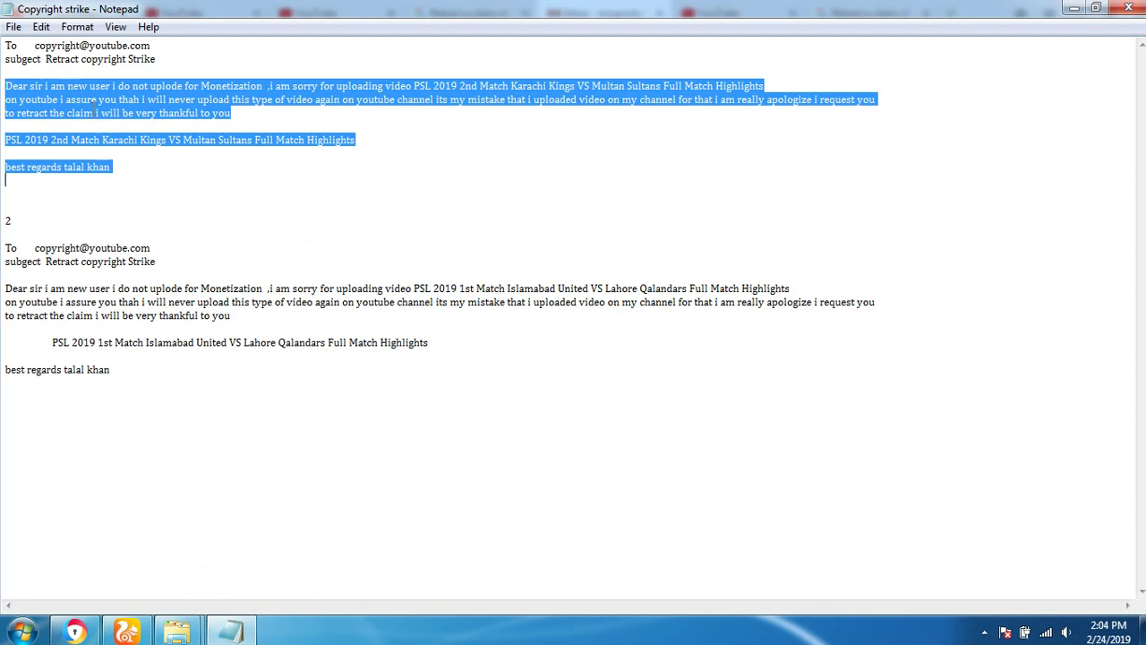
{"action": "left_click", "coordinate": [76, 28]}
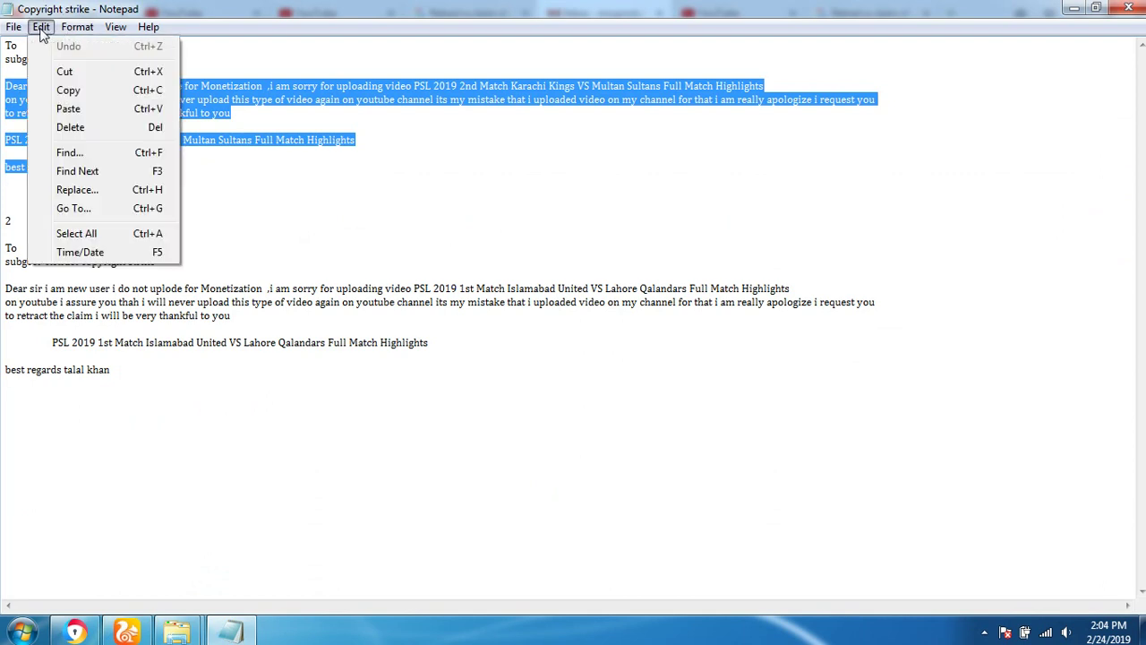
{"action": "left_click", "coordinate": [94, 65]}
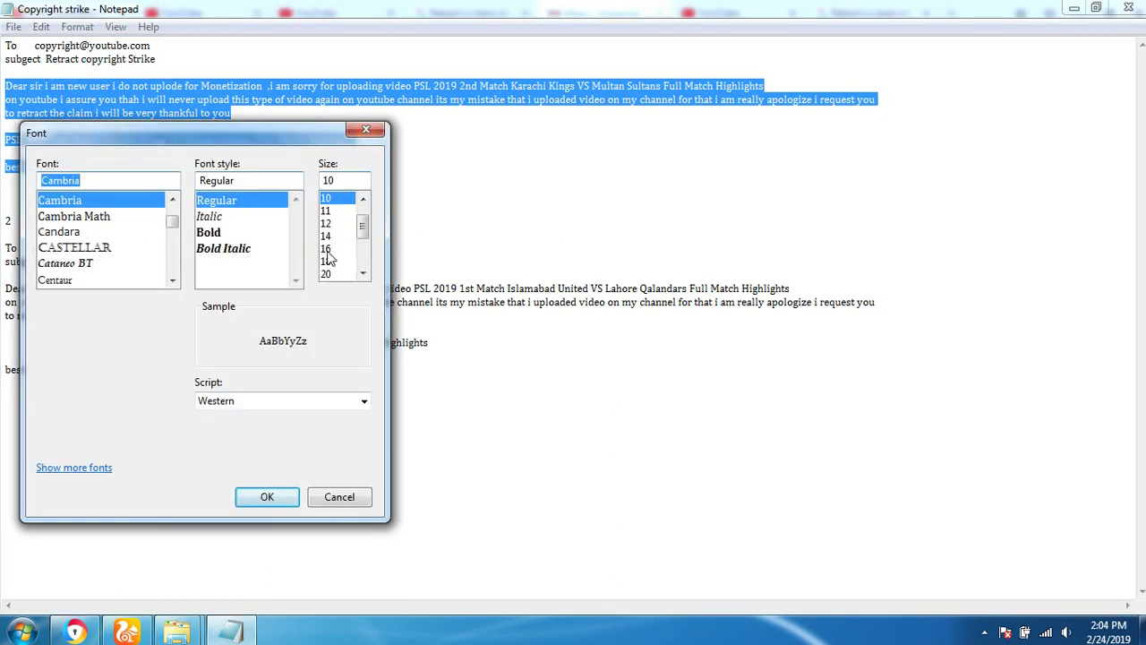
{"action": "left_click", "coordinate": [328, 249]}
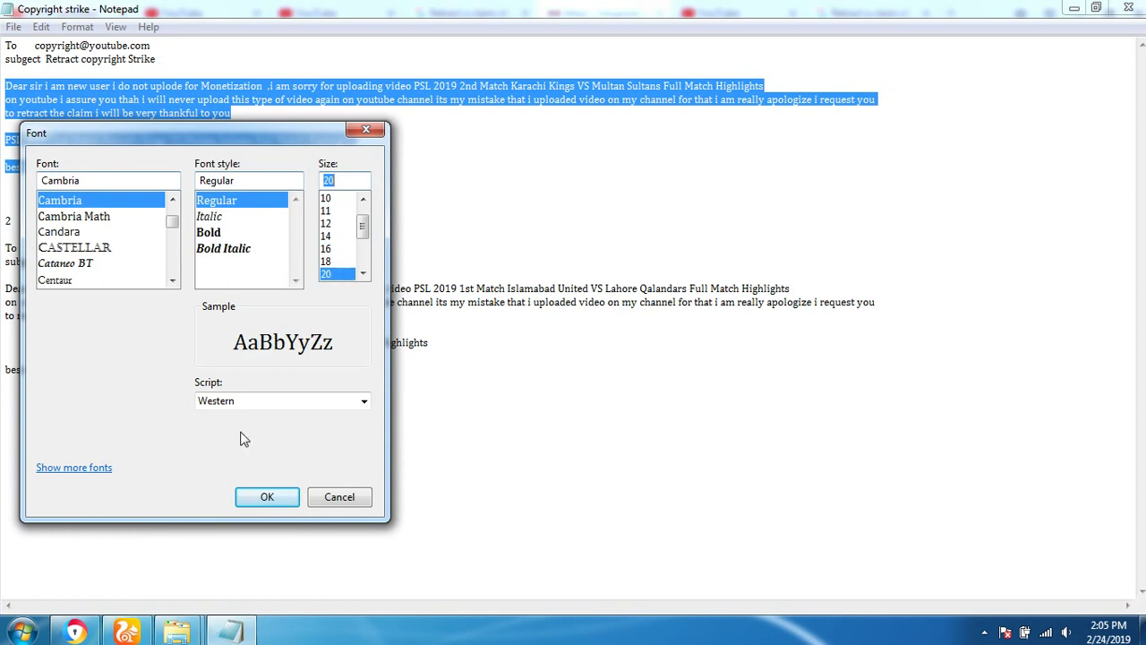
{"action": "left_click", "coordinate": [267, 497]}
Correct the misspelled word "thah" to "that" in the first retraction message.
{"action": "left_click", "coordinate": [374, 407]}
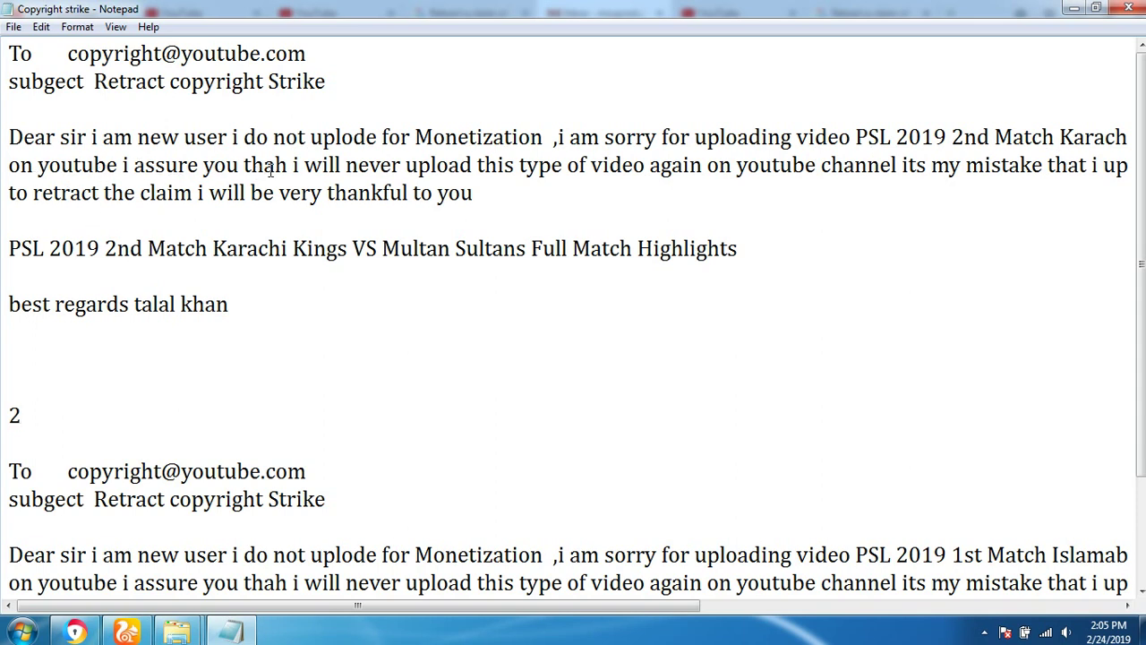
{"action": "key", "text": "BackSpace"}
{"action": "type", "text": "t"}
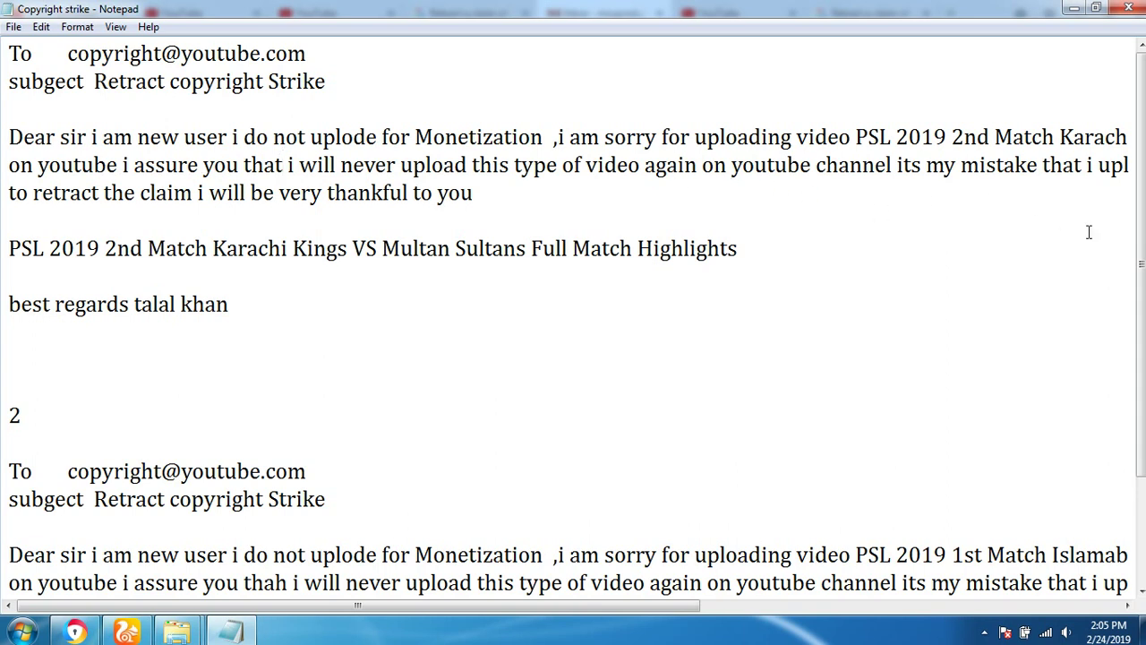
Copy the first retraction message, from "Dear sir" through the closing signature, and paste it into the body of the Gmail draft.
{"action": "left_click_drag", "start_coordinate": [627, 606], "coordinate": [1003, 553]}
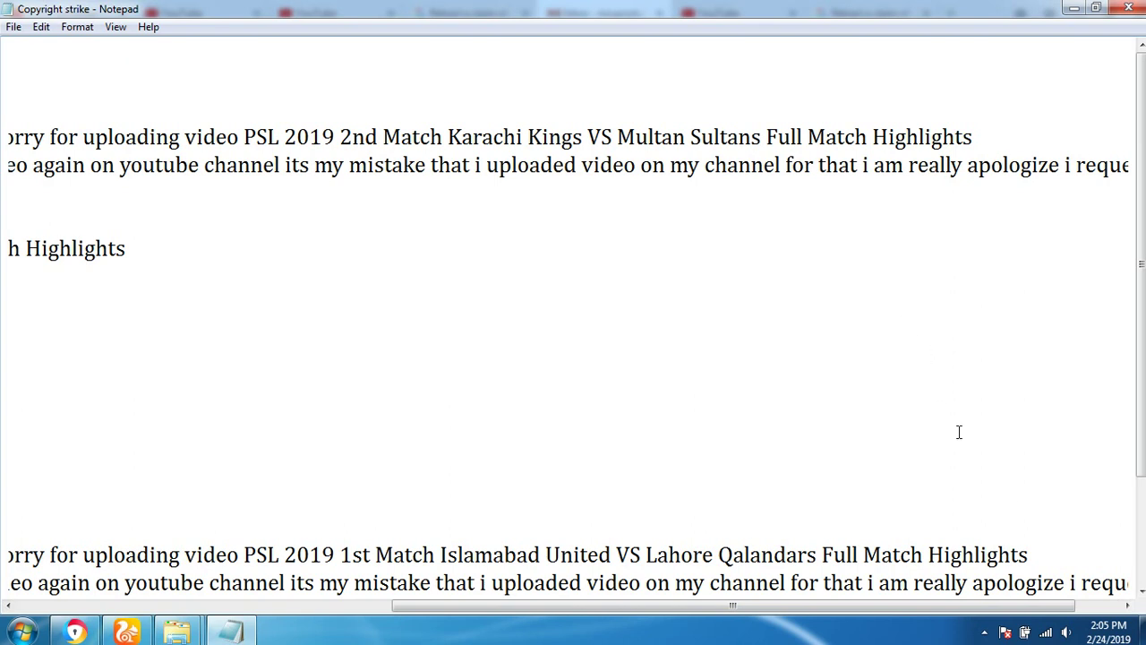
{"action": "left_click_drag", "start_coordinate": [796, 605], "coordinate": [404, 491]}
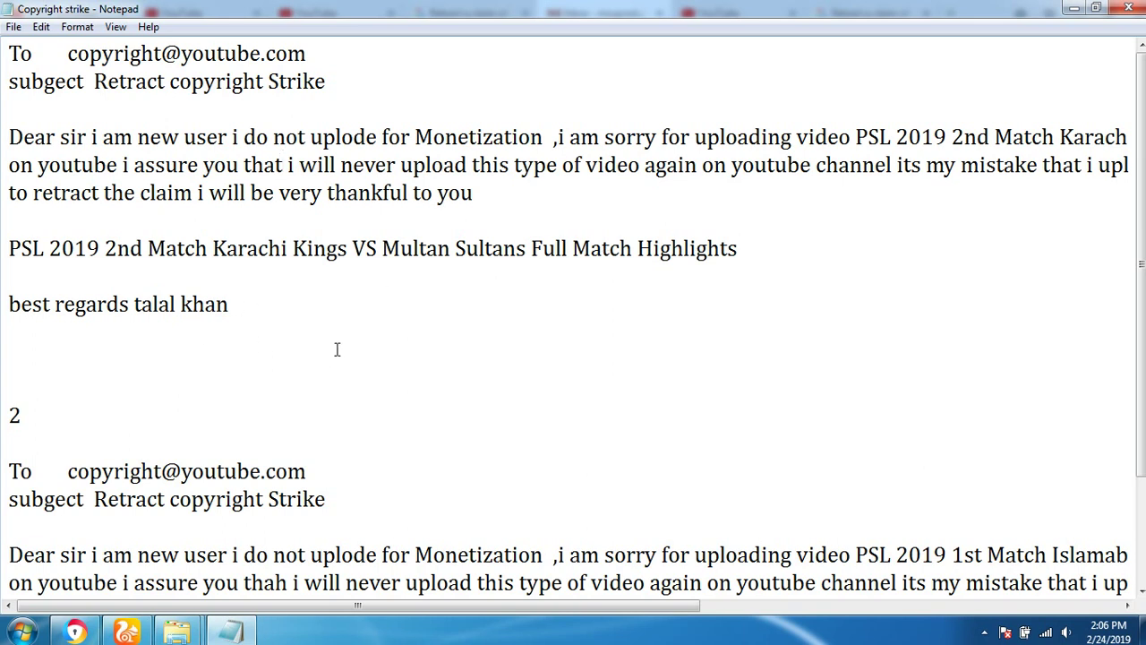
{"action": "left_click_drag", "start_coordinate": [7, 136], "coordinate": [234, 309]}
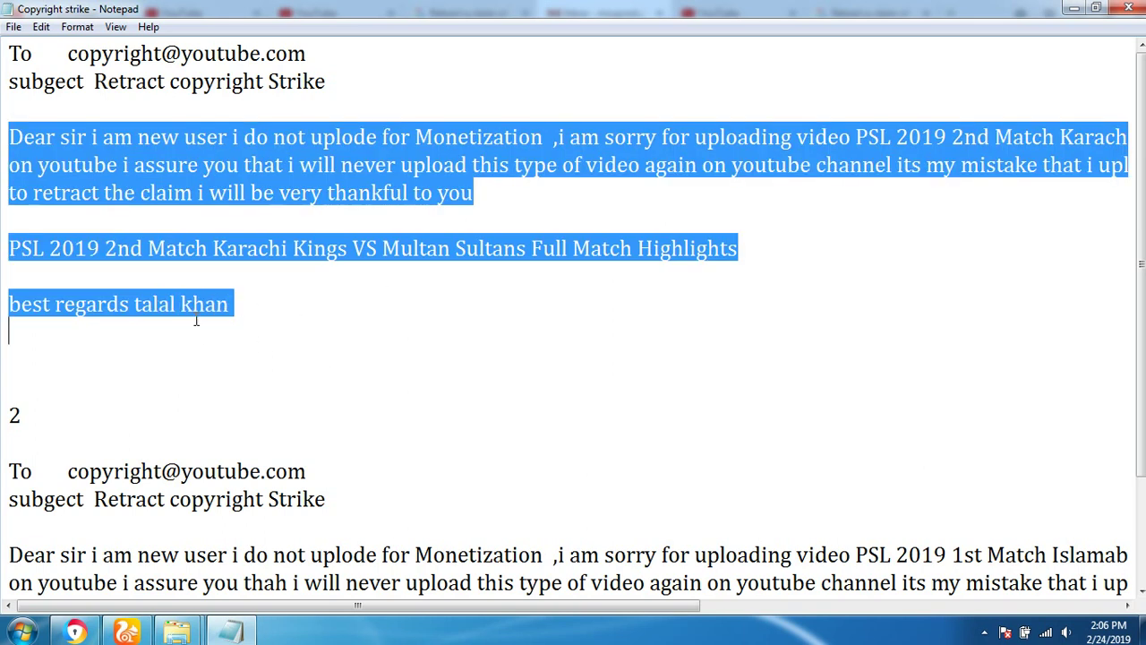
{"action": "right_click", "coordinate": [246, 170]}
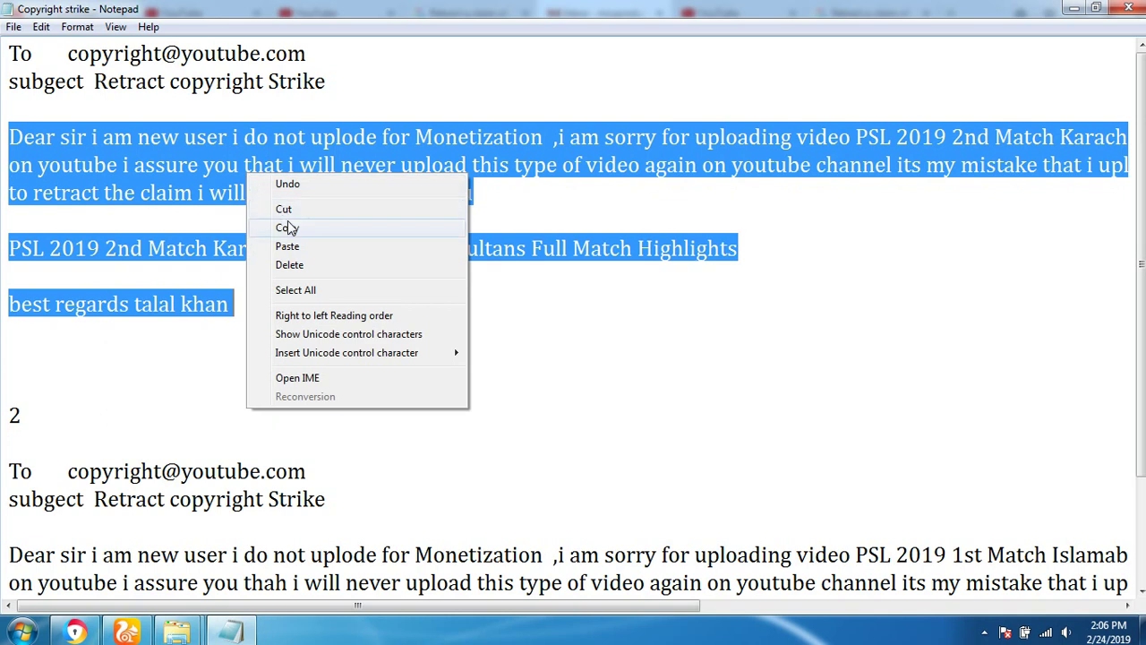
{"action": "left_click", "coordinate": [281, 222]}
{"action": "left_click", "coordinate": [1075, 9]}
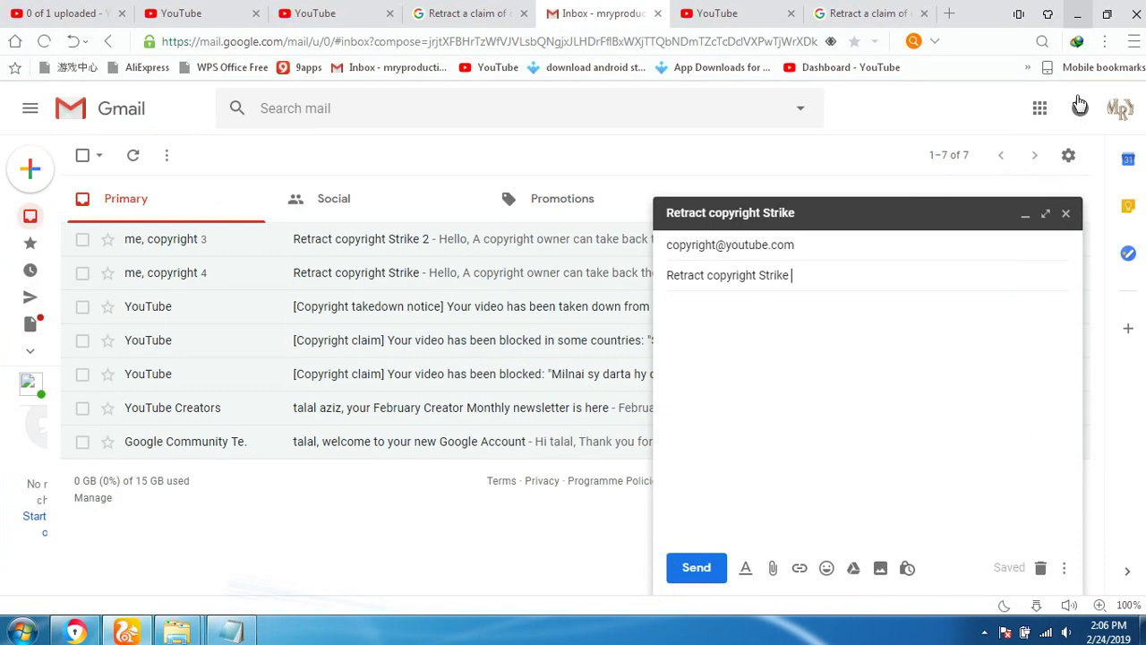
{"action": "right_click", "coordinate": [724, 331]}
{"action": "left_click", "coordinate": [763, 433]}
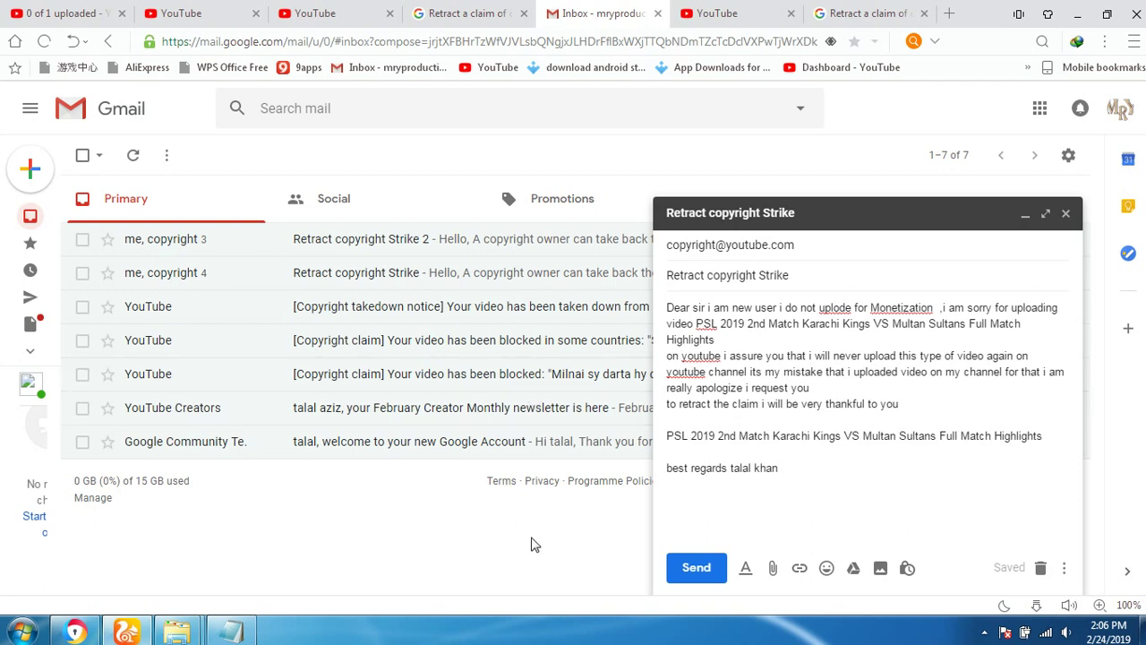
Check the claimant's contact email on the YouTube copyright notice, and review the "Retract a claim of copyright infringement" help article.
{"action": "left_click", "coordinate": [724, 14]}
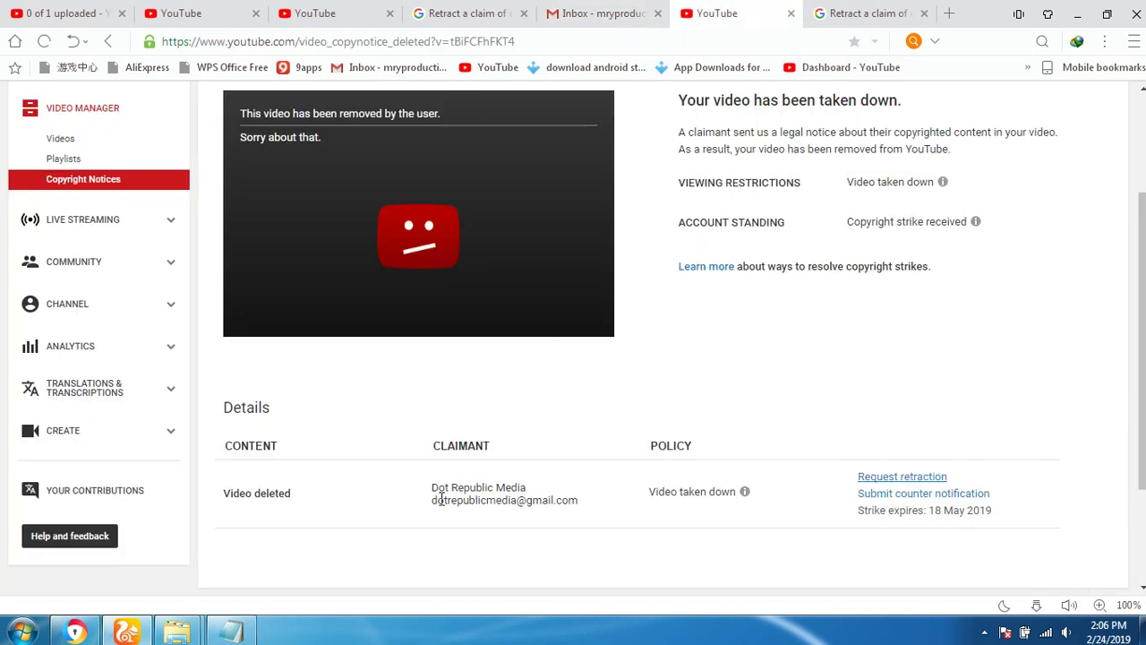
{"action": "left_click_drag", "start_coordinate": [431, 500], "coordinate": [582, 502]}
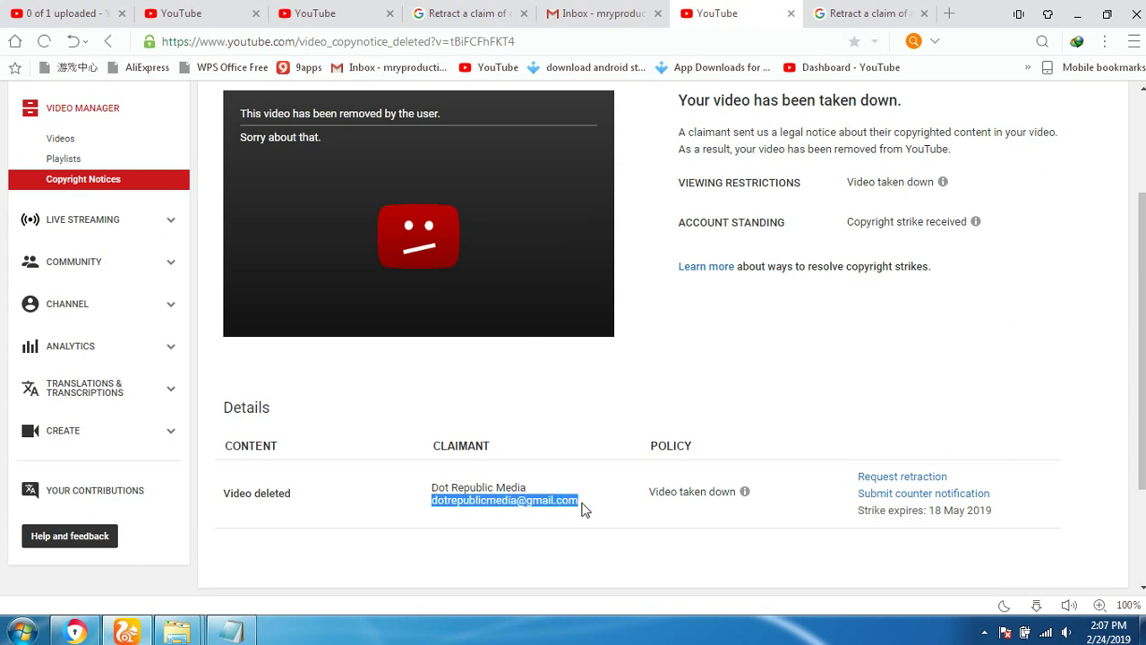
{"action": "left_click", "coordinate": [873, 14]}
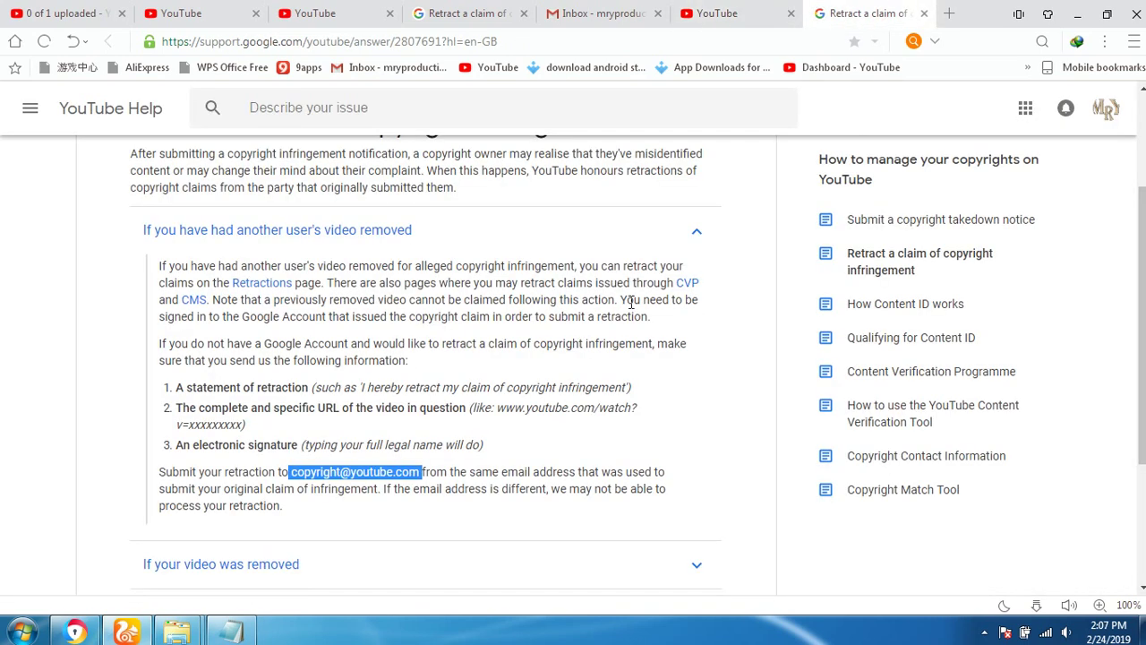
{"action": "scroll", "coordinate": [401, 184], "scroll_direction": "up", "scroll_amount": 3}
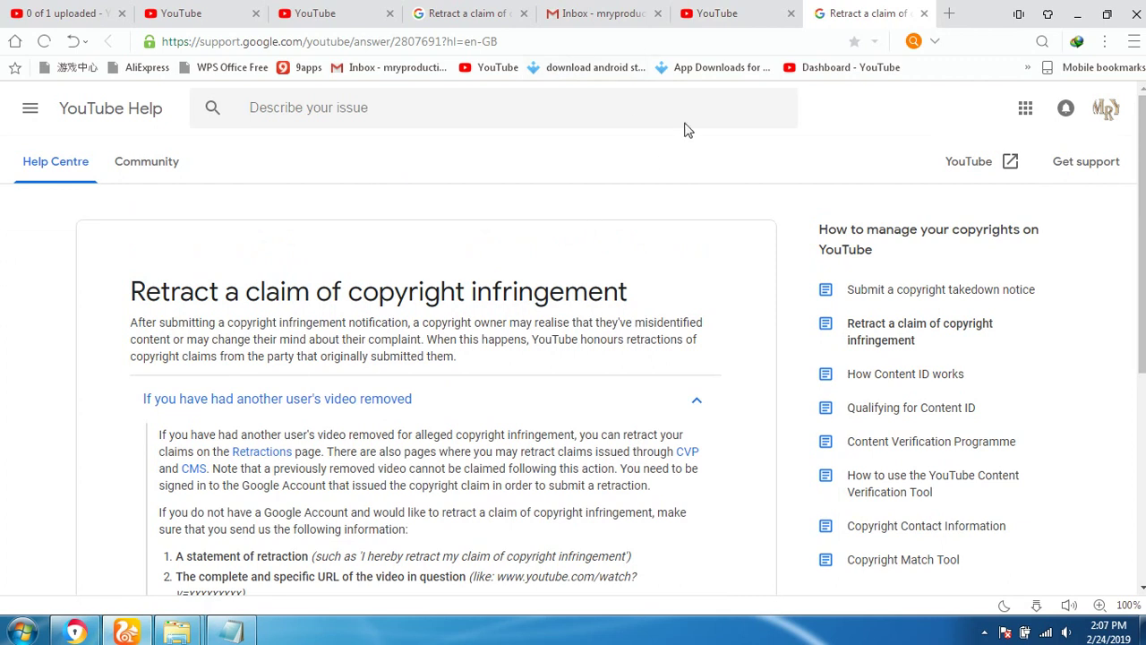
Return to Gmail and close the "Retract copyright Strike" draft without sending it.
{"action": "left_click", "coordinate": [600, 25]}
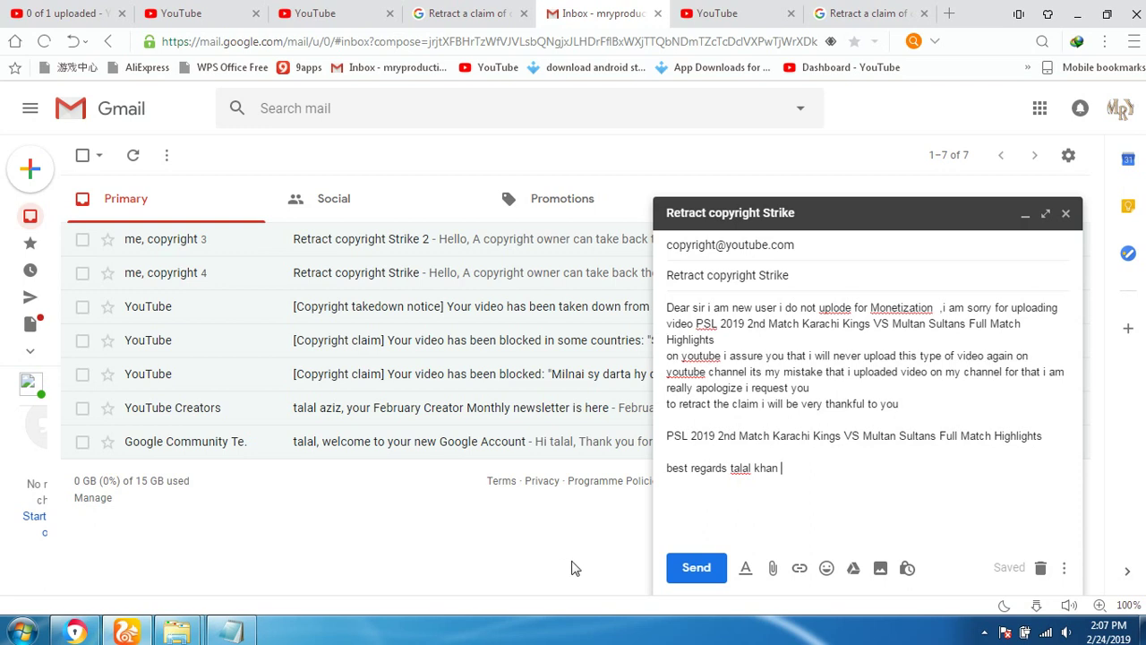
{"action": "left_click", "coordinate": [1065, 214]}
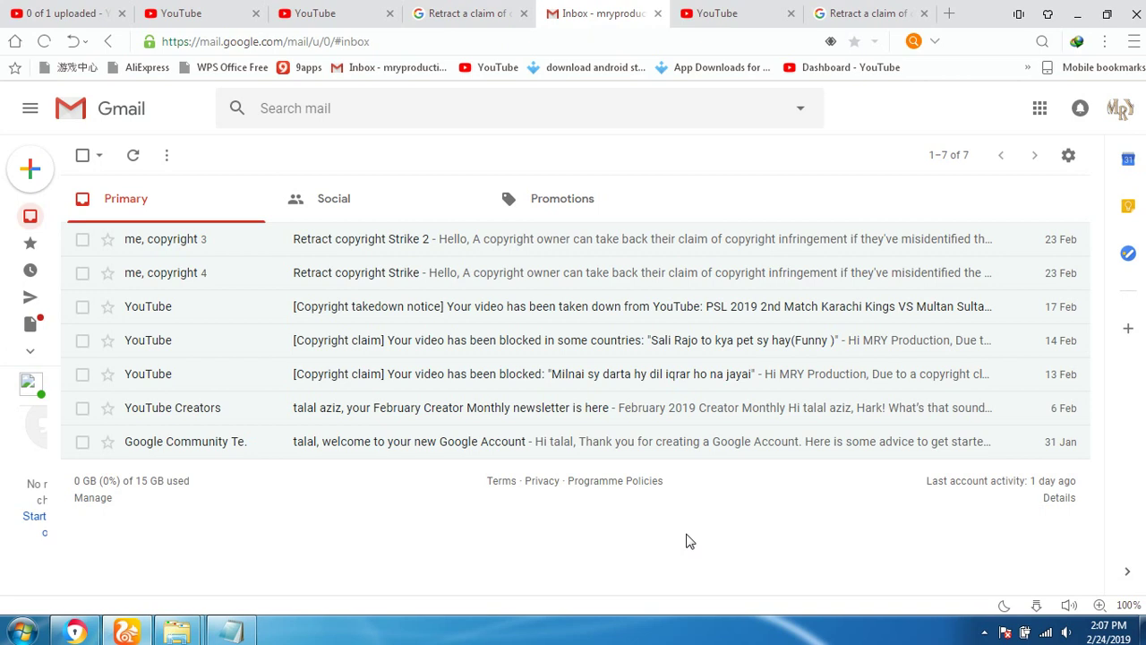
{"action": "left_click", "coordinate": [983, 632]}
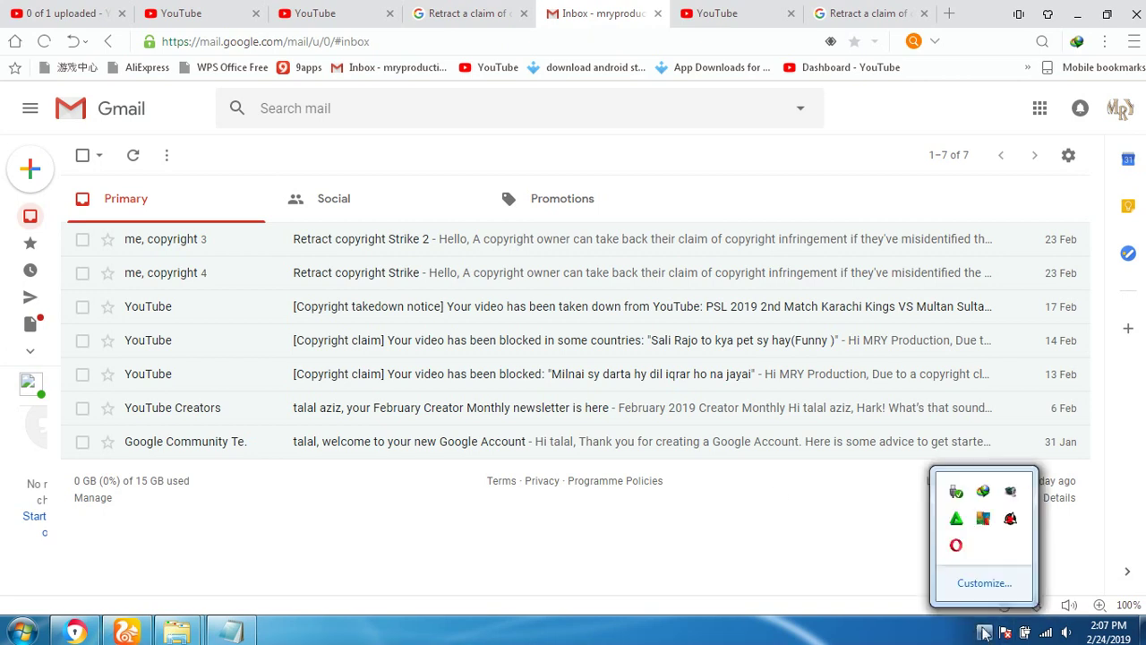
{"action": "right_click", "coordinate": [1012, 493]}
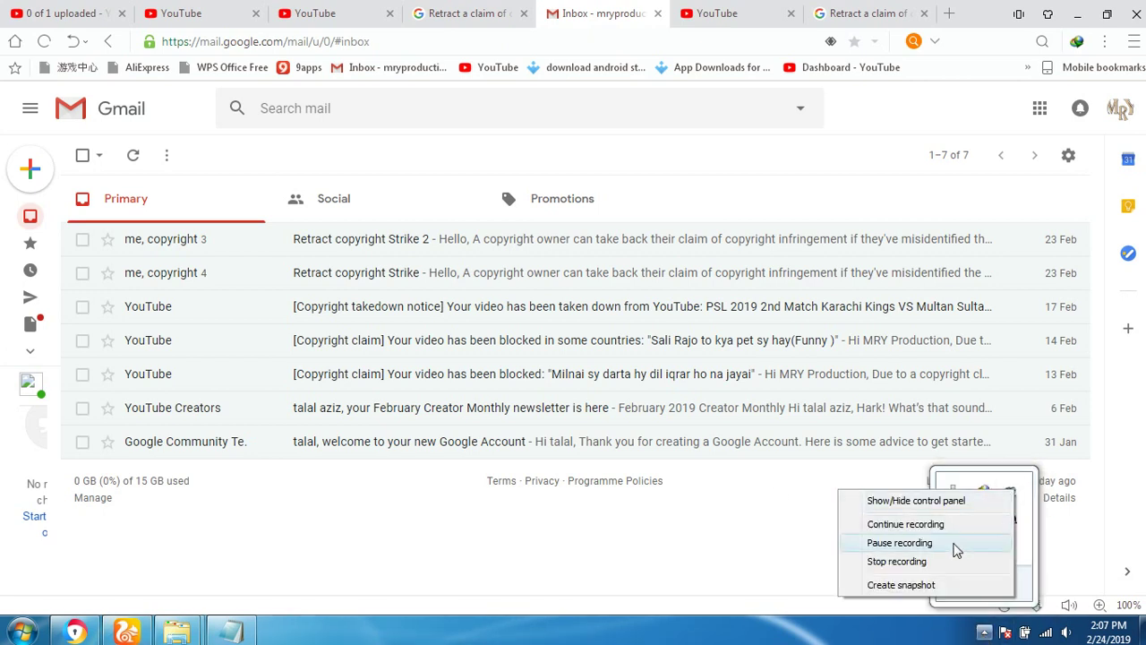